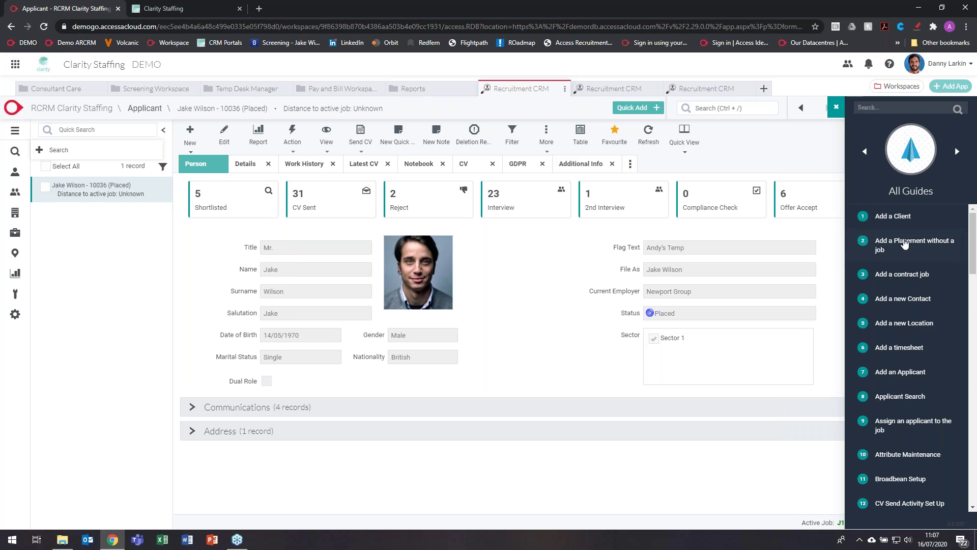
Step: Browse the list of all guides and start the Add a Client walkthrough
scroll(907, 362, down, 5)
scroll(906, 361, down, 15)
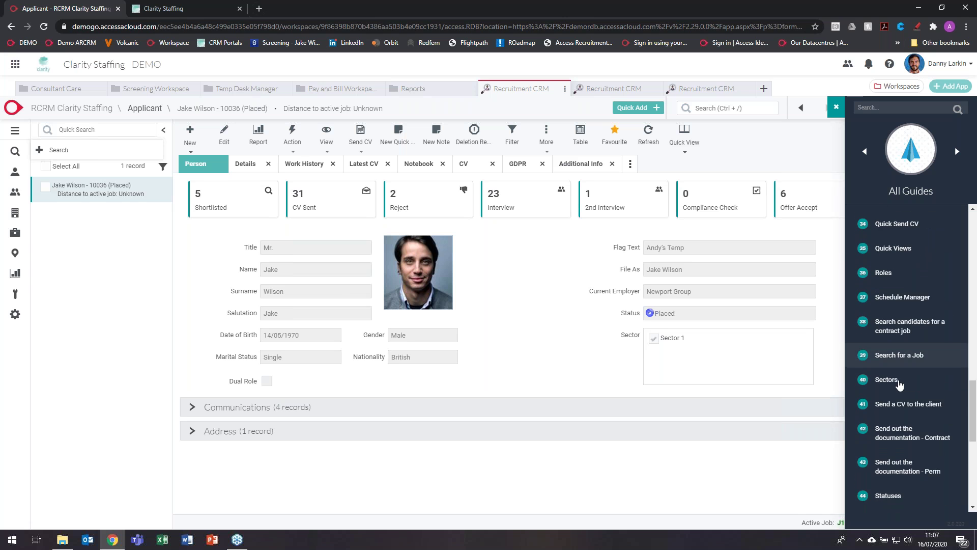
scroll(897, 373, up, 10)
scroll(897, 373, up, 11)
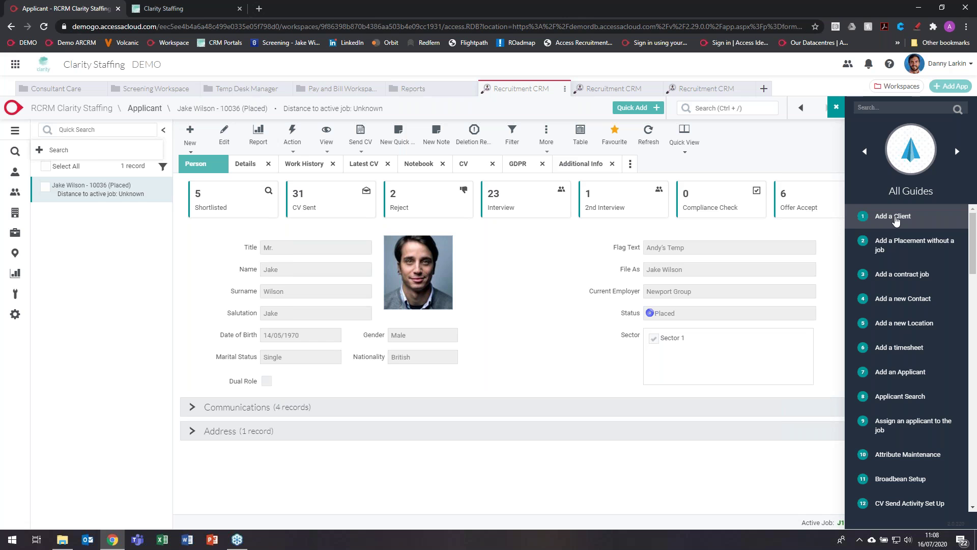
click(896, 218)
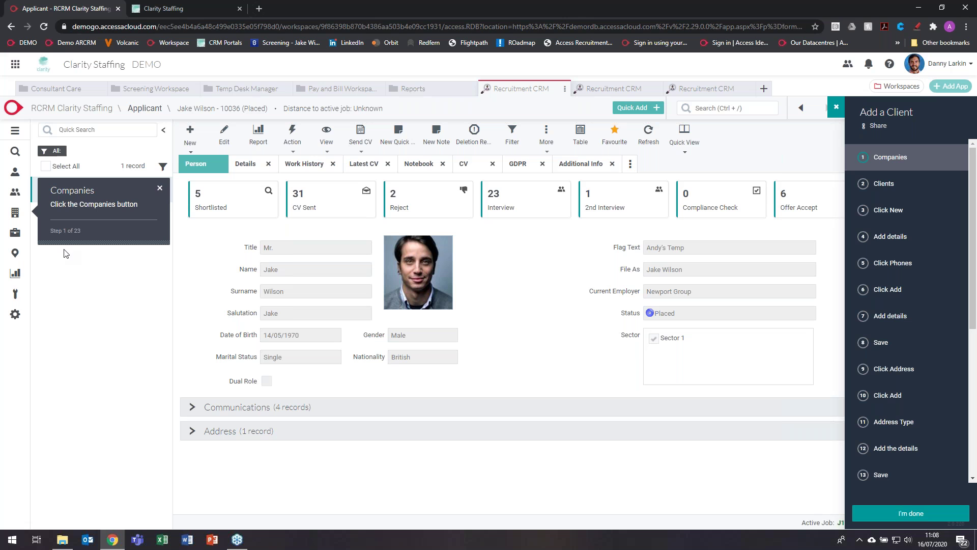
Step: Follow the walkthrough through Companies and Clients to a blank new client form, and exit the guide
click(15, 217)
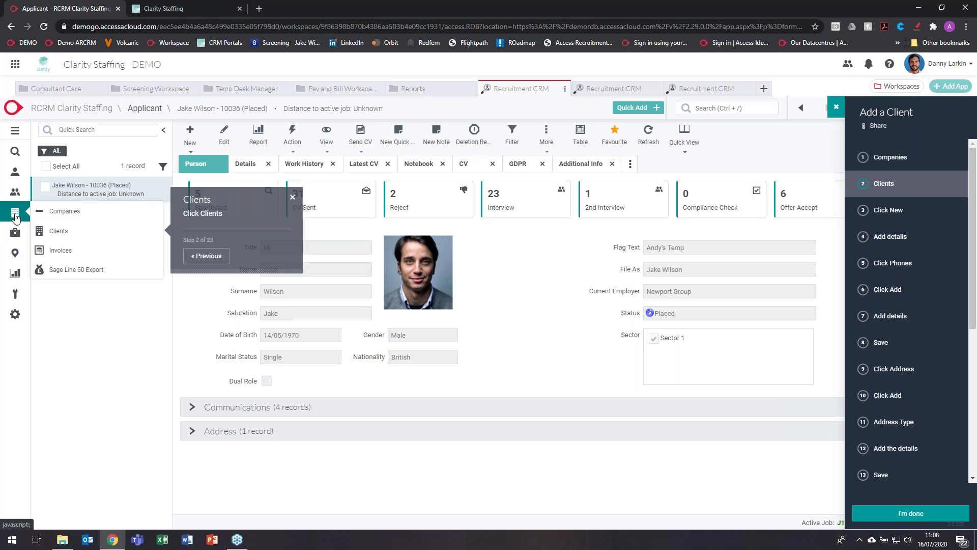
click(59, 231)
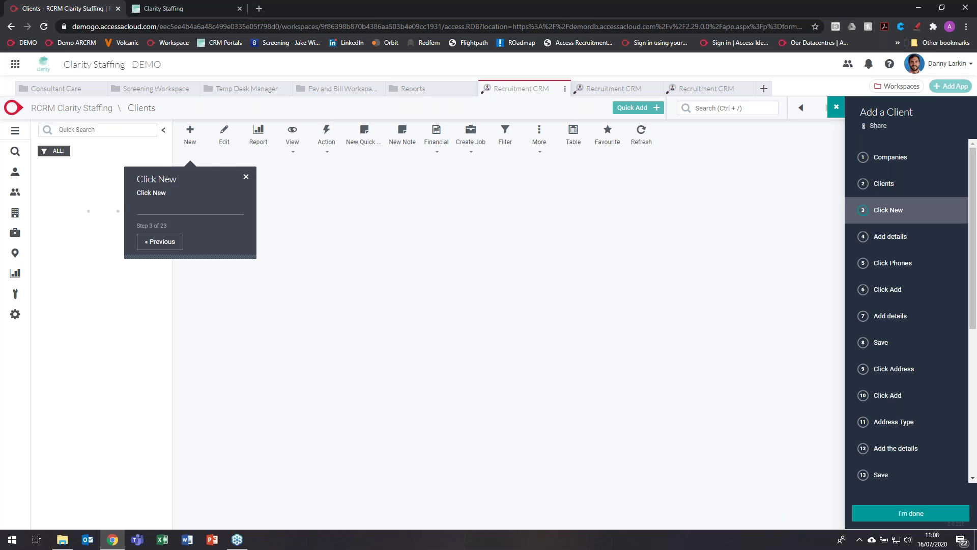
click(196, 148)
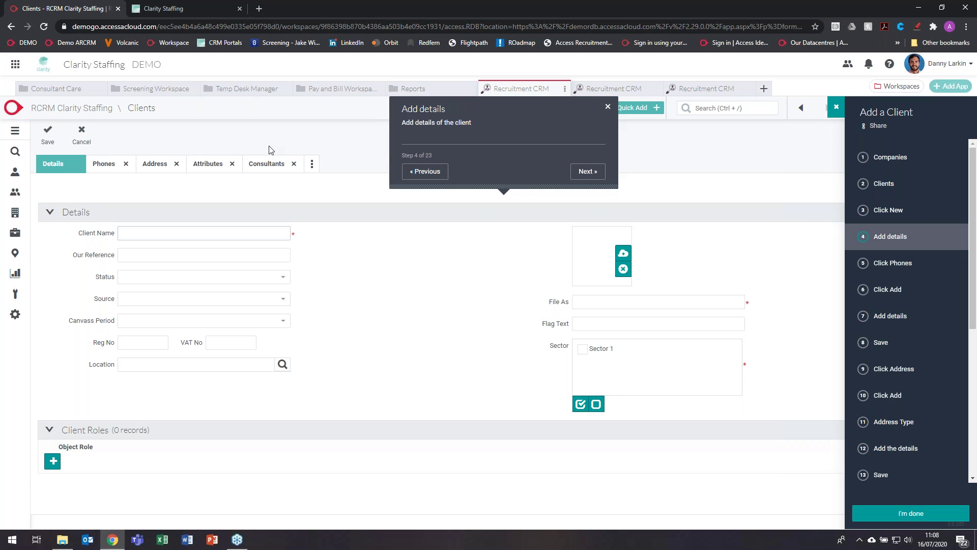
click(609, 109)
click(609, 331)
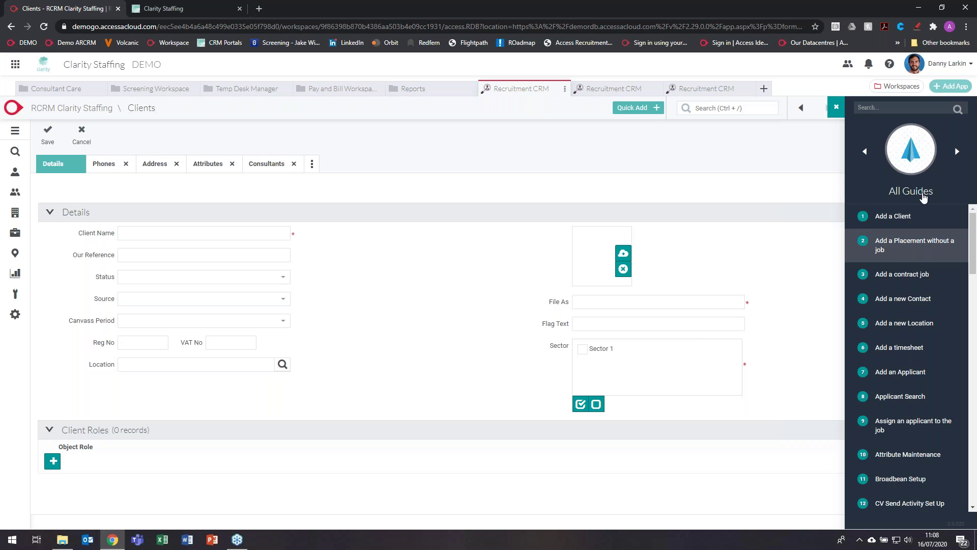
Step: Circle the Add a Client, Add a timesheet and Add an Applicant guides in red, and close the annotation tool
click(917, 26)
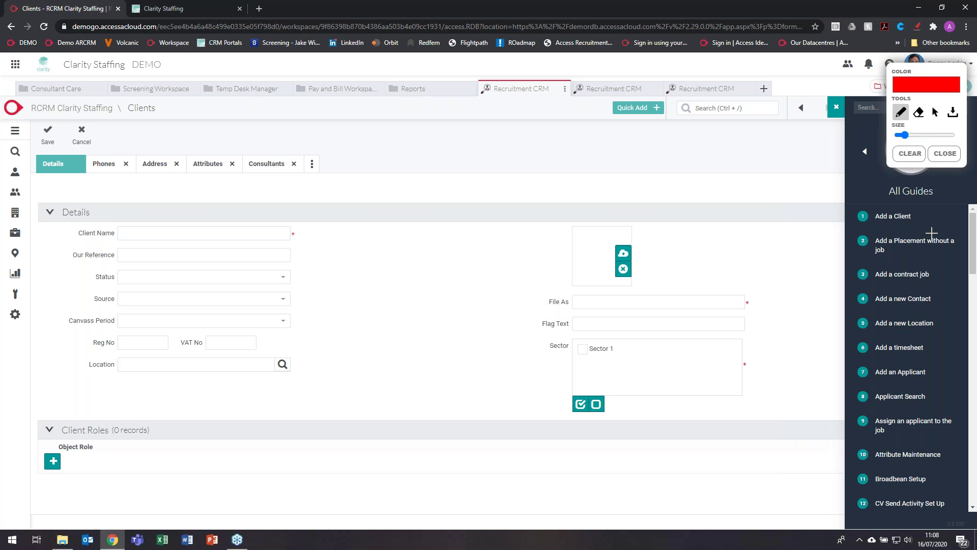
drag(833, 215, 911, 209)
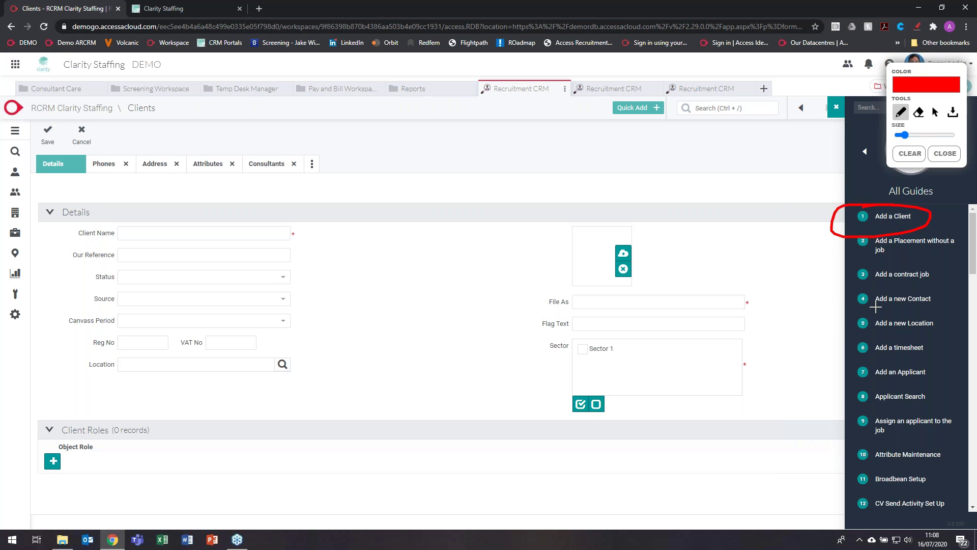
mouse_move(831, 337)
mouse_down()
mouse_move(886, 338)
mouse_move(938, 385)
mouse_move(872, 370)
mouse_up()
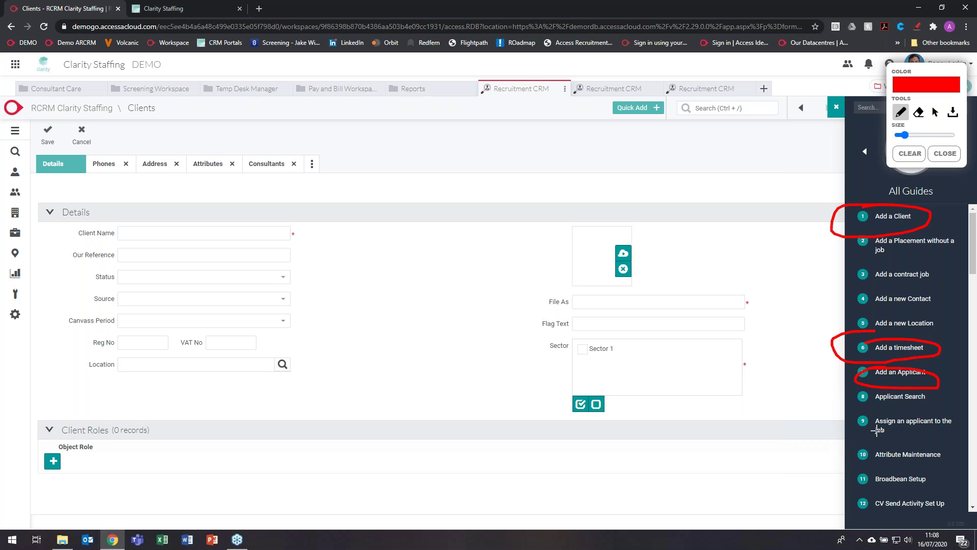
click(942, 163)
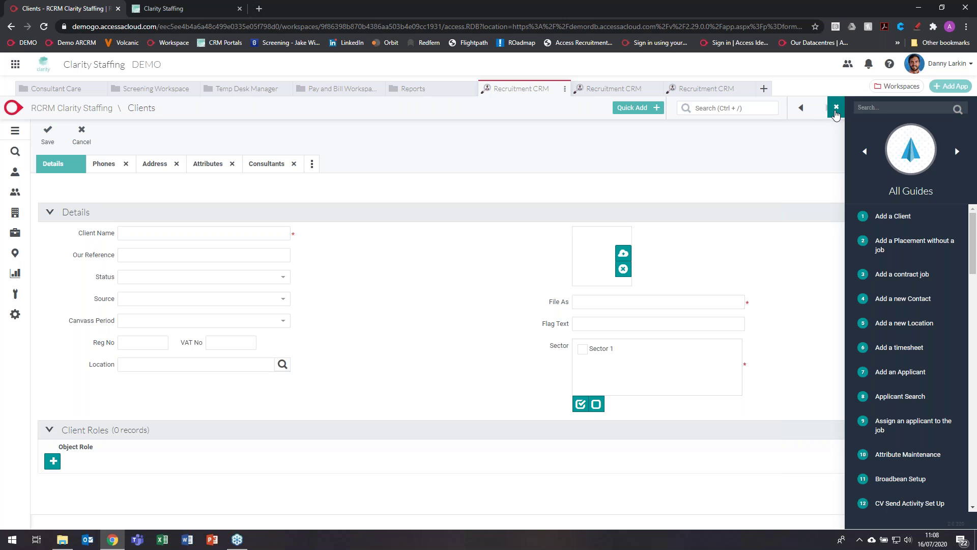
Step: Close the guides, switch to the Scheduling view and inspect the filled Warehouse Operative shift on 16/07/2020
click(836, 108)
click(580, 89)
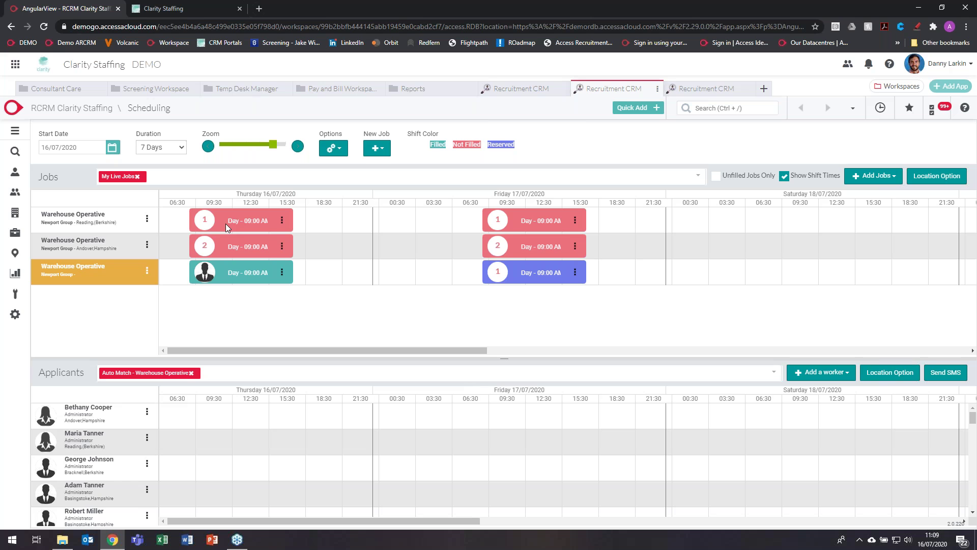
click(230, 268)
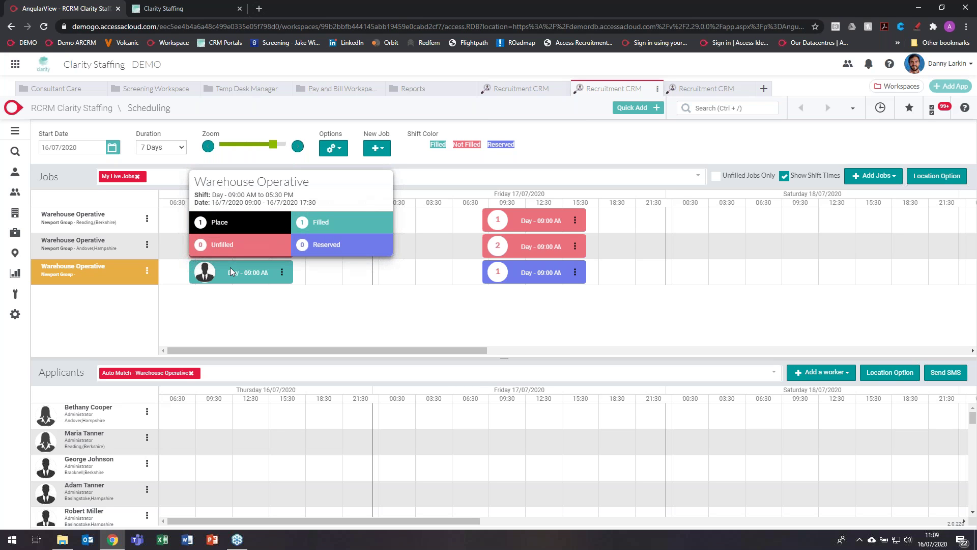
click(304, 306)
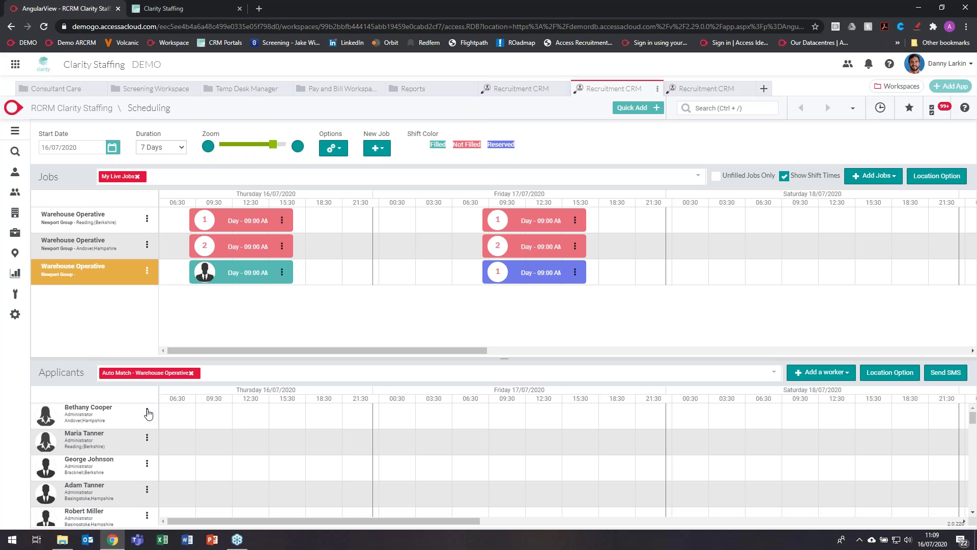
Step: Assign the first listed applicant to the Reading Warehouse Operative day shift on 16/07/2020 and choose Send SMS for that shift
drag(127, 413, 253, 222)
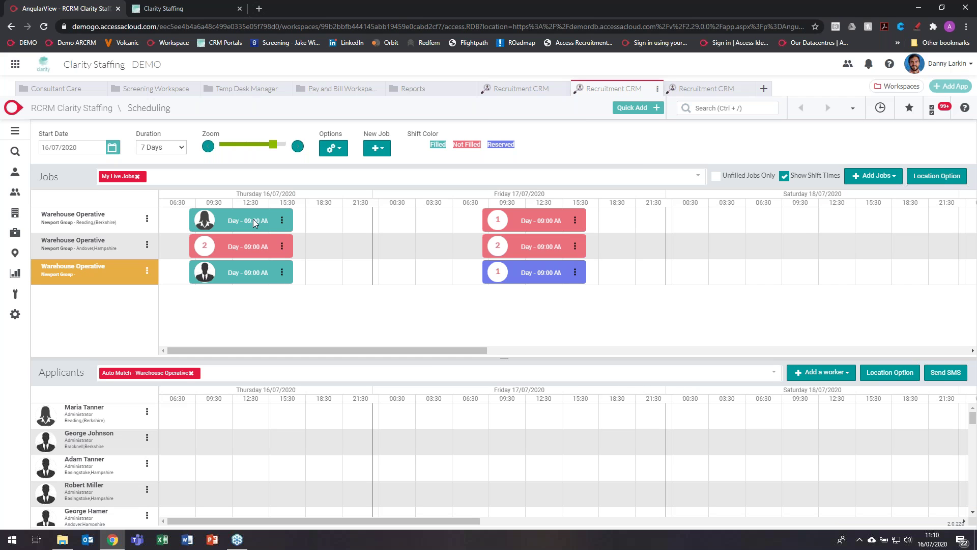
click(282, 220)
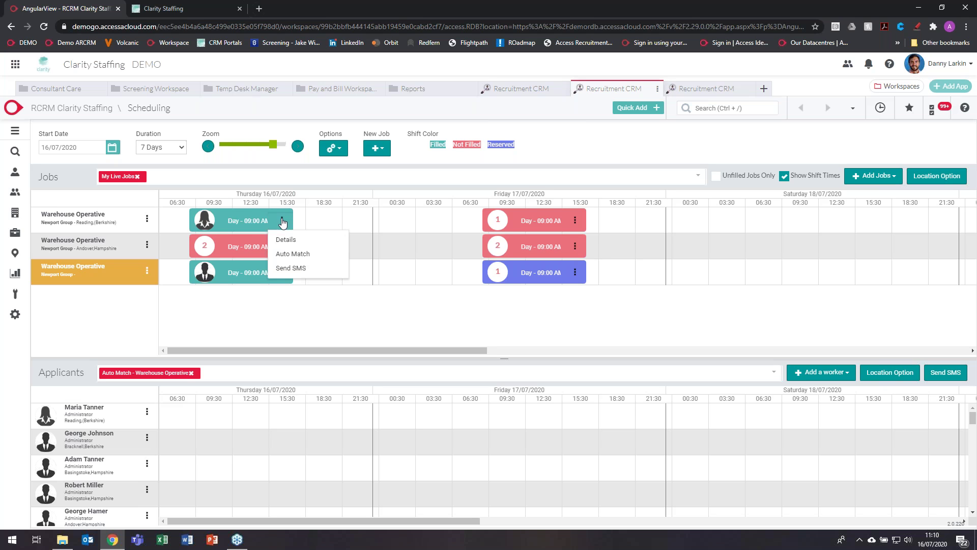
click(292, 269)
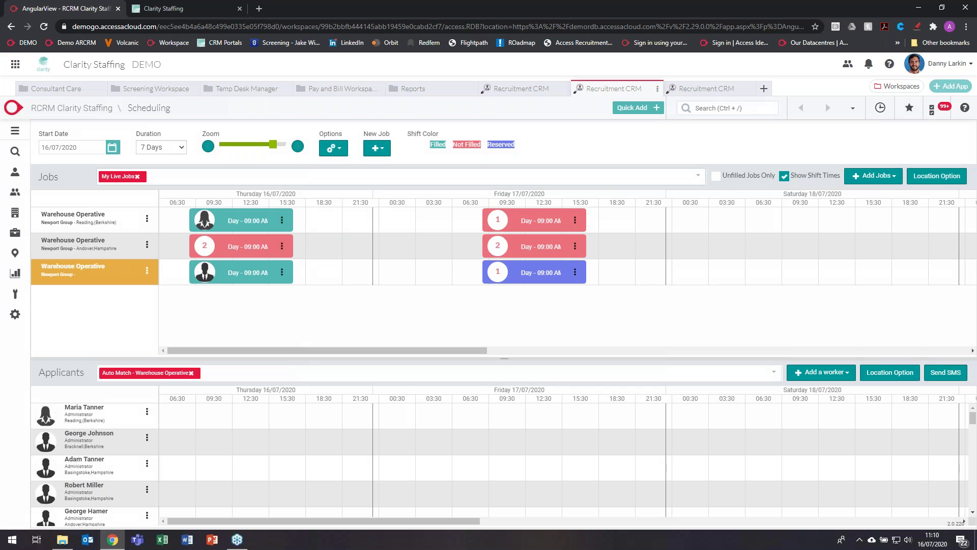
Step: Examine the form for adding multiple contract jobs and close it without saving
click(386, 149)
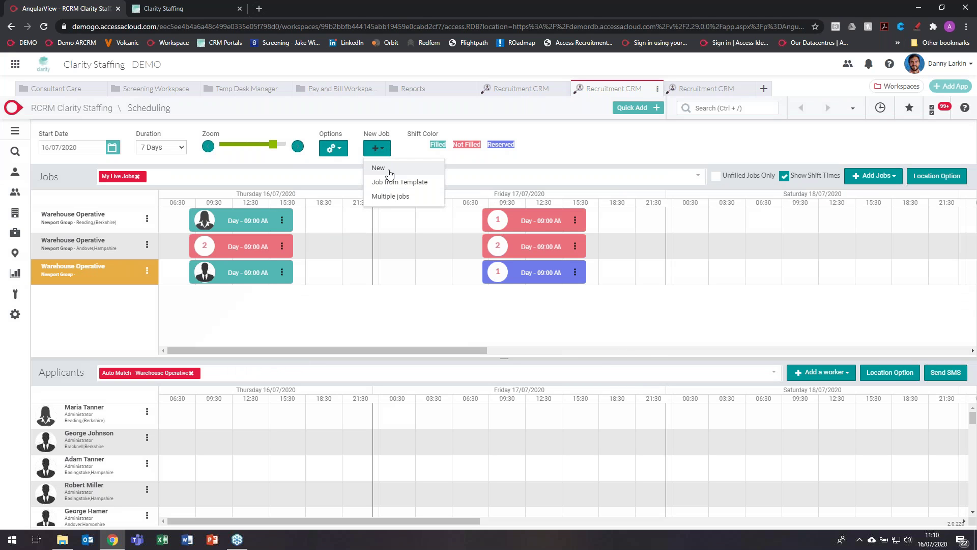
click(391, 197)
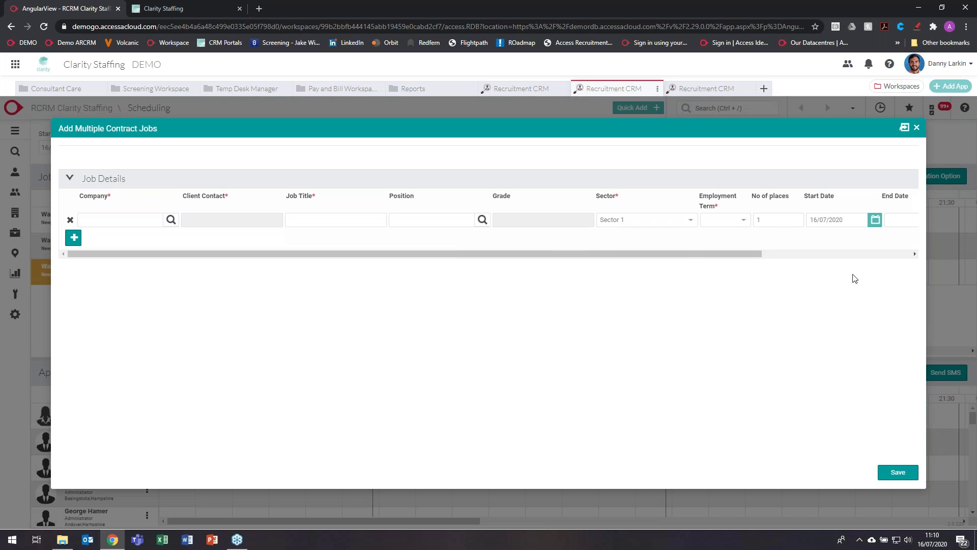
click(916, 128)
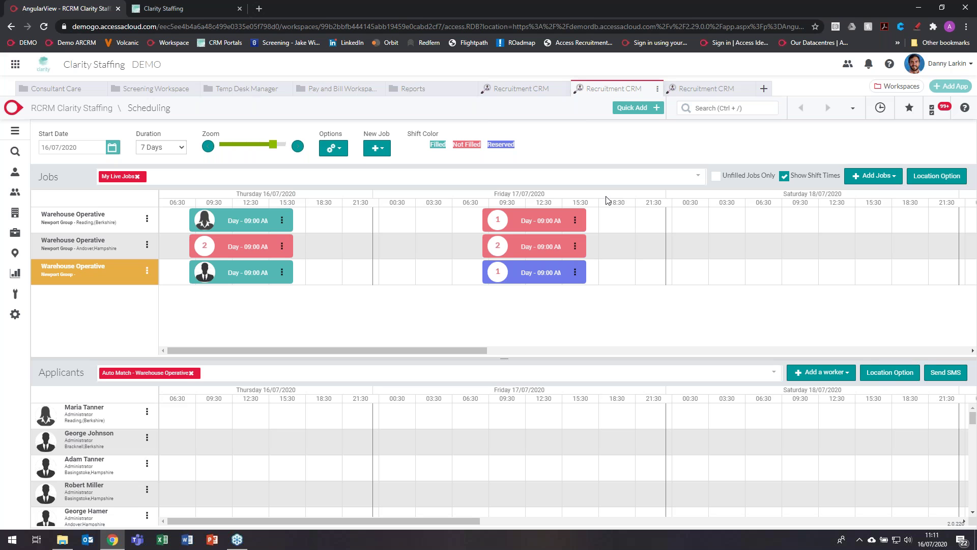
Step: Show the applicant search results as a list and select all applicants
click(706, 88)
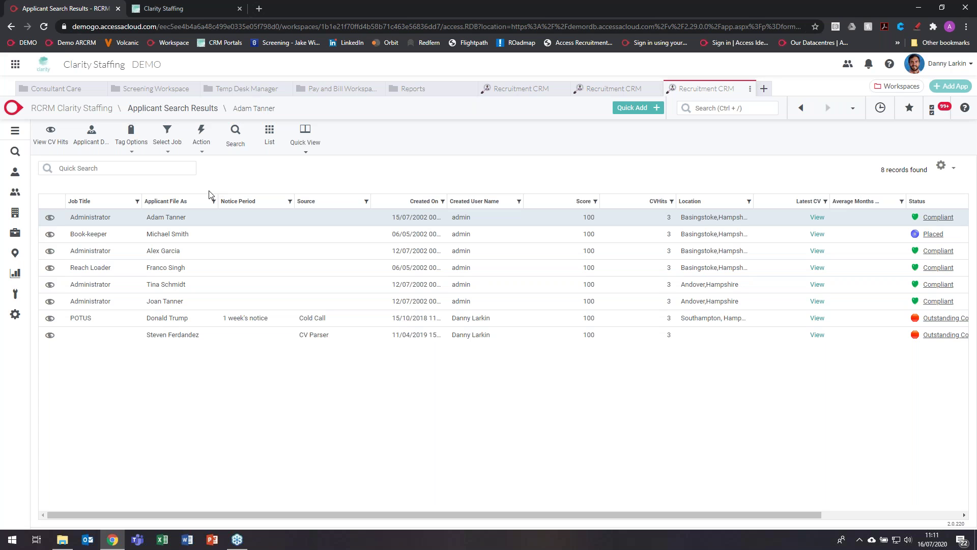
click(268, 137)
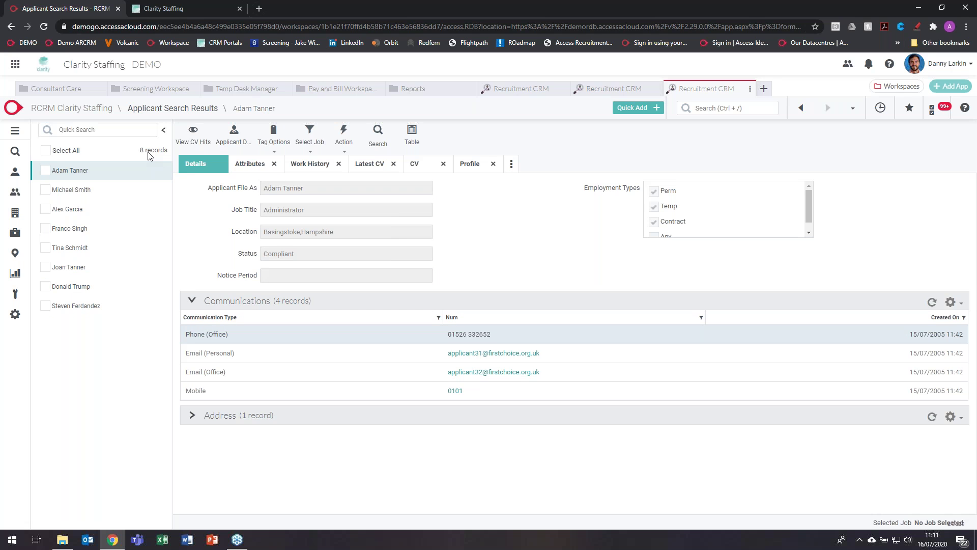
click(45, 152)
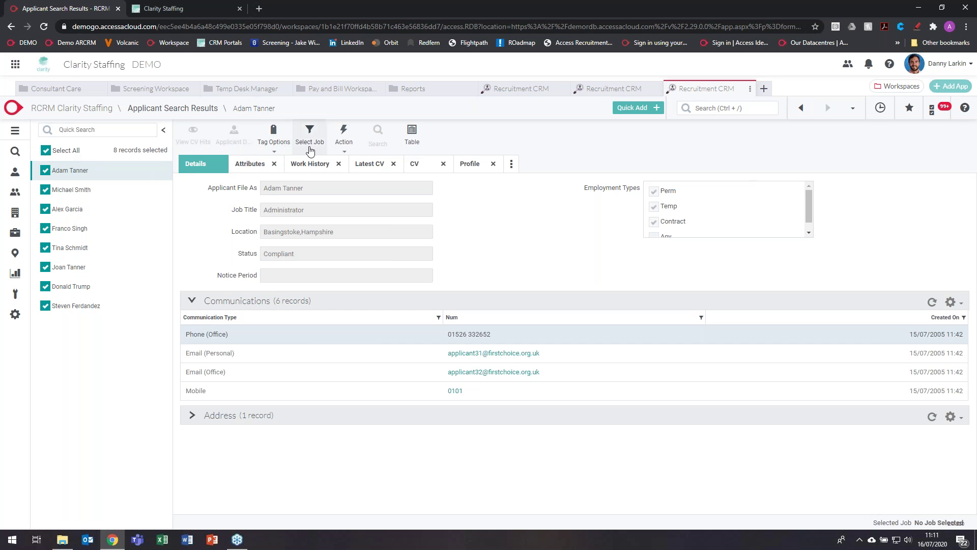
Step: Start a batch email for the selected applicants, include every record as a recipient and proceed to composing the email
click(359, 151)
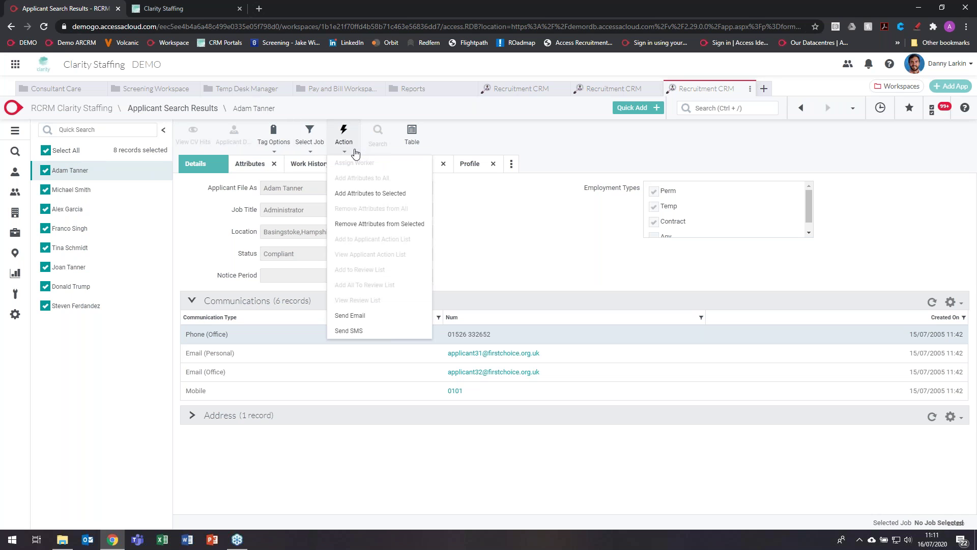
click(356, 316)
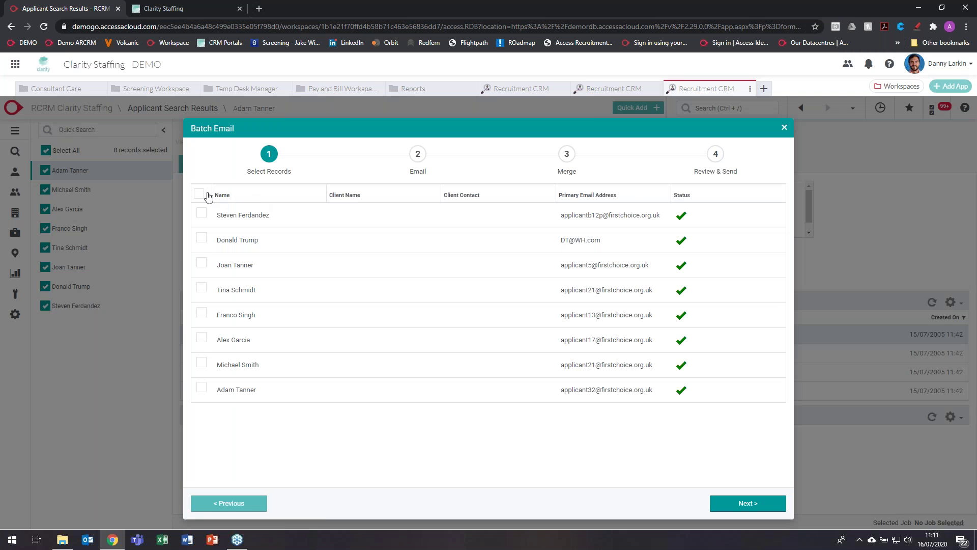
click(198, 194)
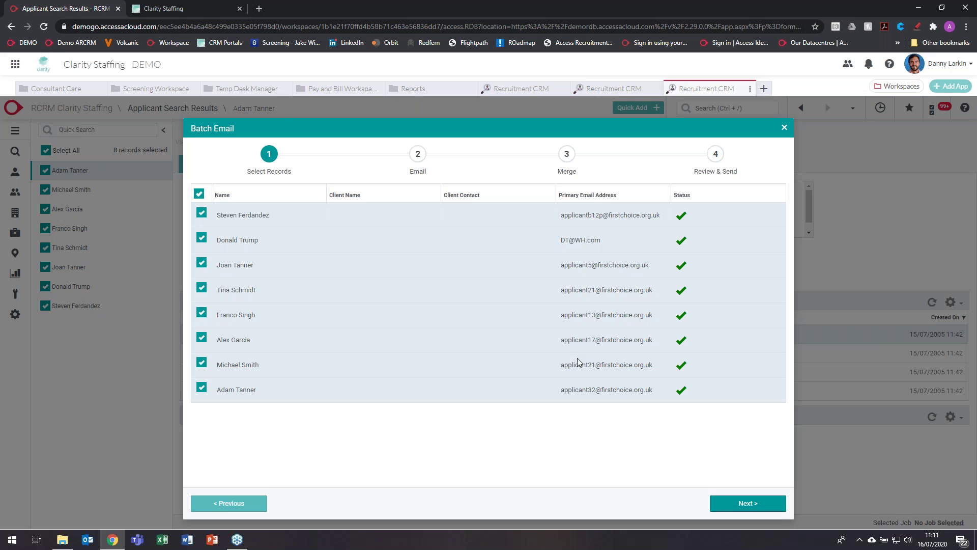
click(748, 502)
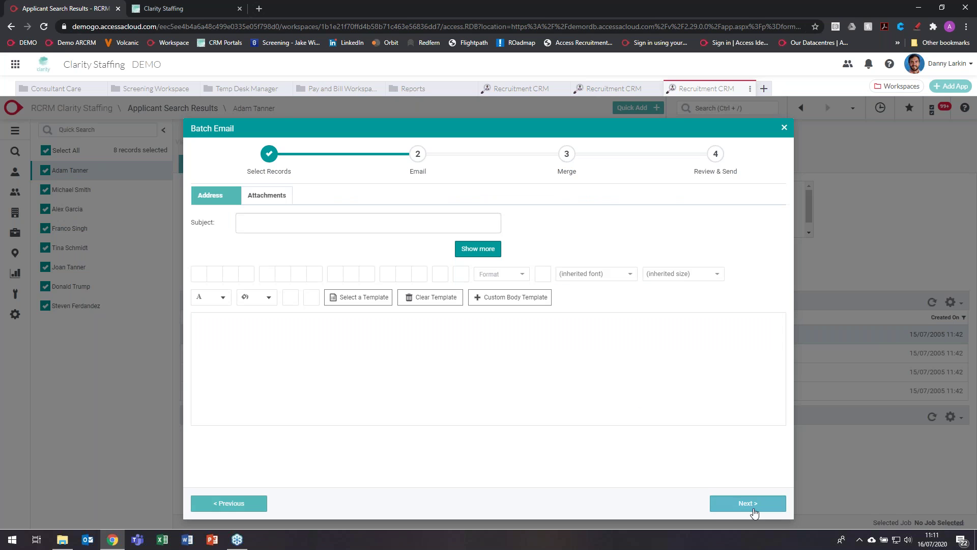
Step: Write "Are you free to work" as the body of the batch email
click(415, 378)
text(dsfsdfs)
key(BackSpace)
key(BackSpace)
key(BackSpace)
key(BackSpace)
key(BackSpace)
key(BackSpace)
key(BackSpace)
text(Are yo)
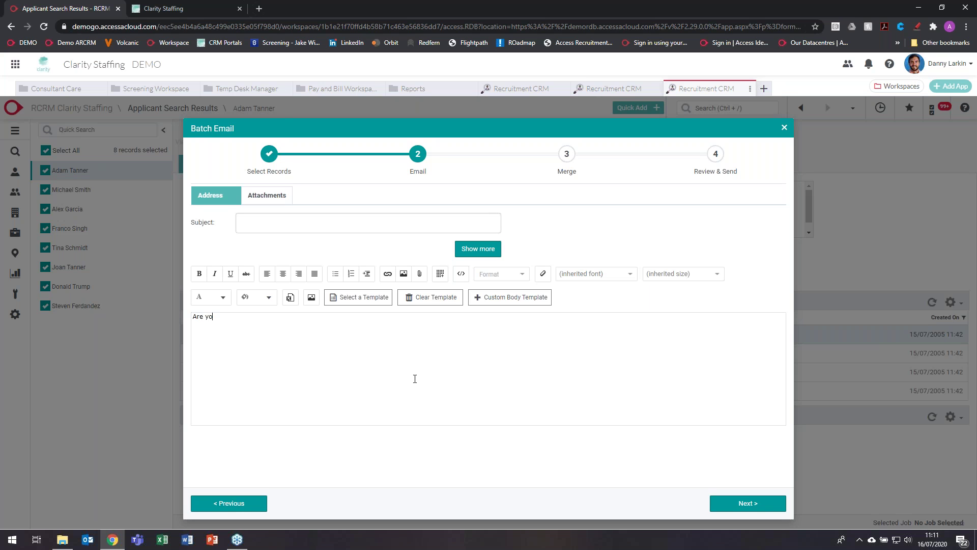
text(u free to work)
Step: Search the templates for "rusl", apply the RUSL standard template to the email body and proceed to the next stage
click(380, 300)
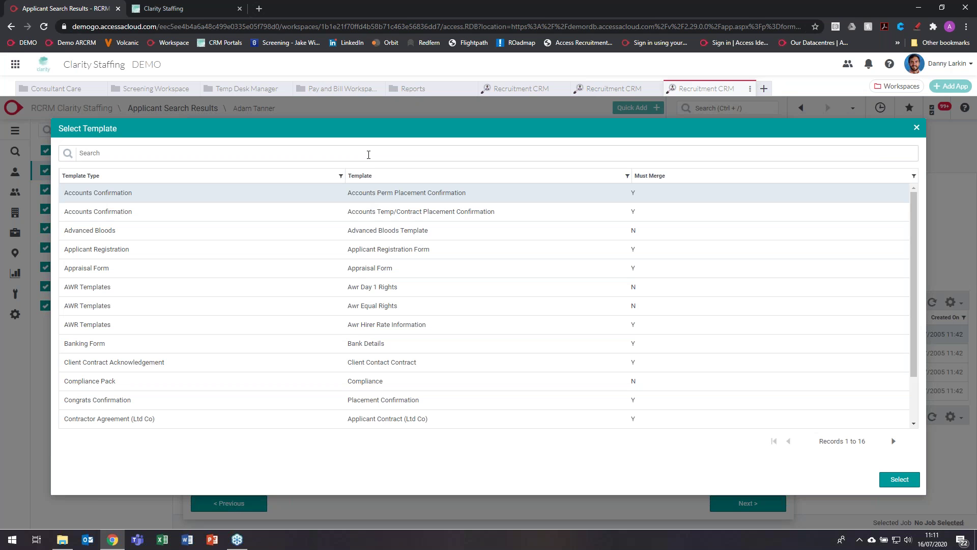
click(369, 155)
text(rusl)
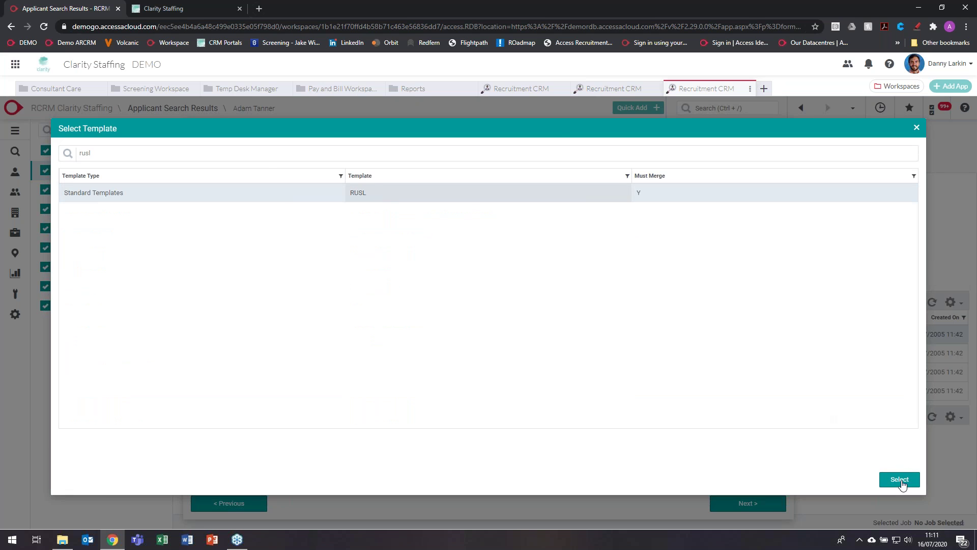
click(899, 480)
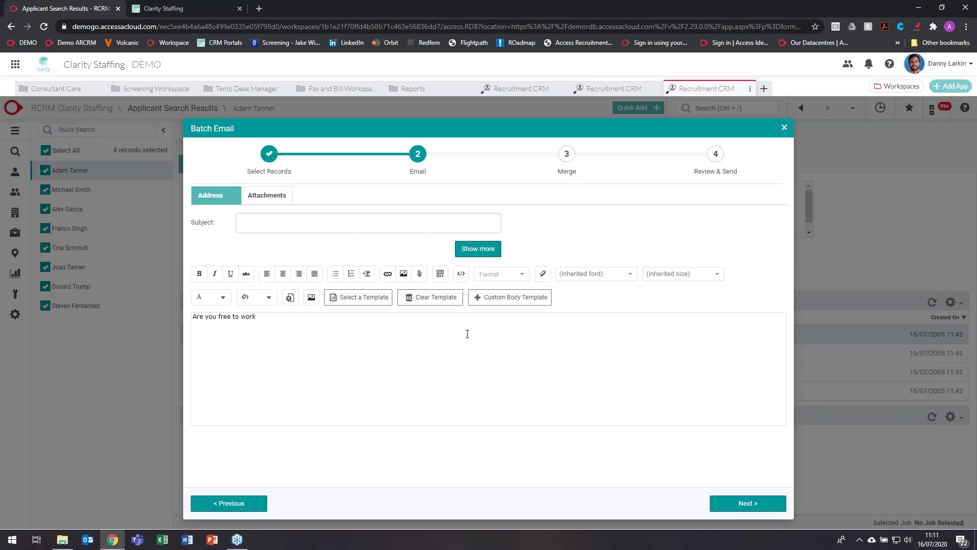
drag(328, 388, 188, 314)
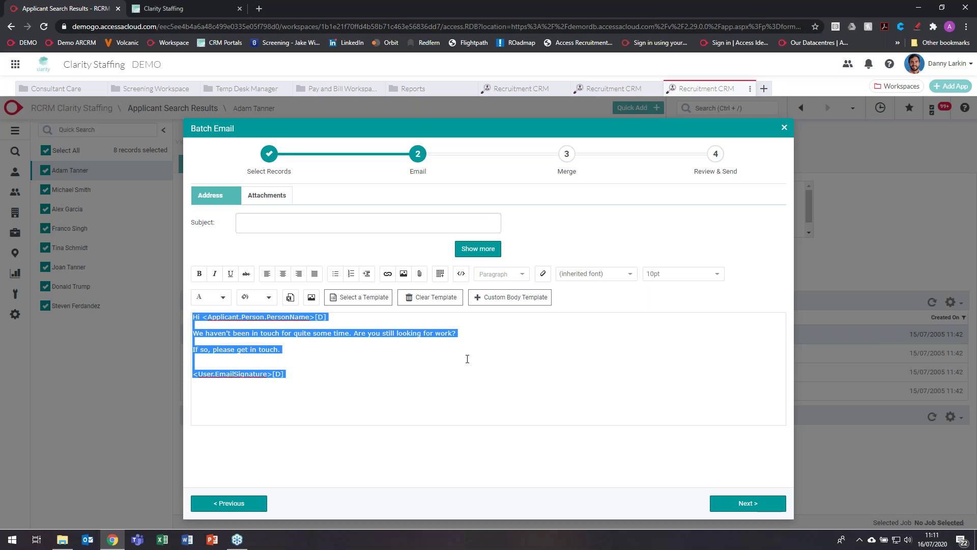
click(498, 387)
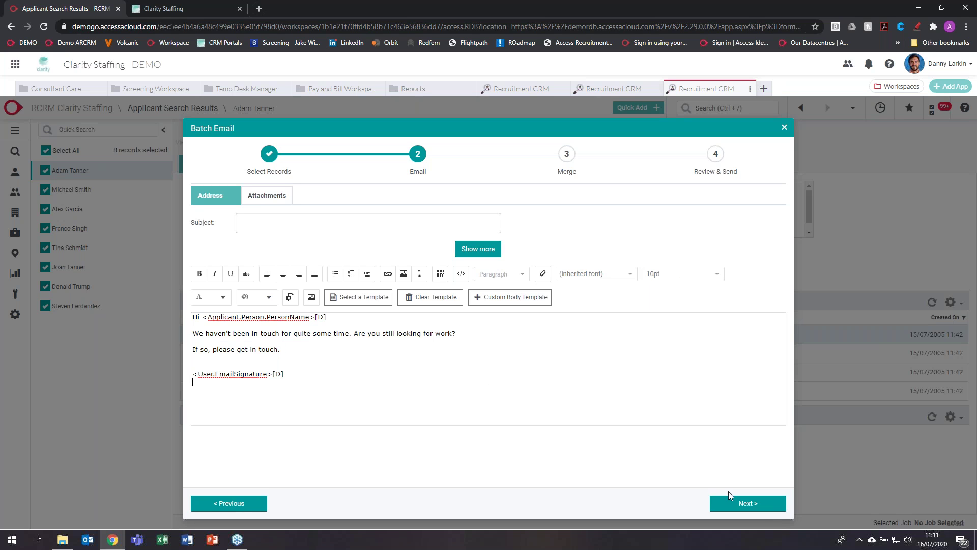
click(776, 508)
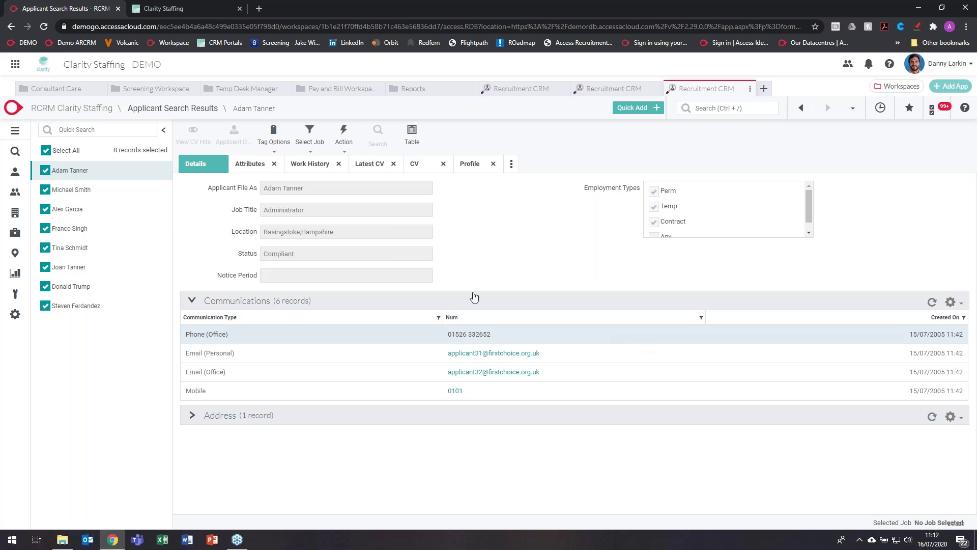
Step: Switch to the candidate portal and review the timesheet's period, placement details, daily rows and status history
click(197, 5)
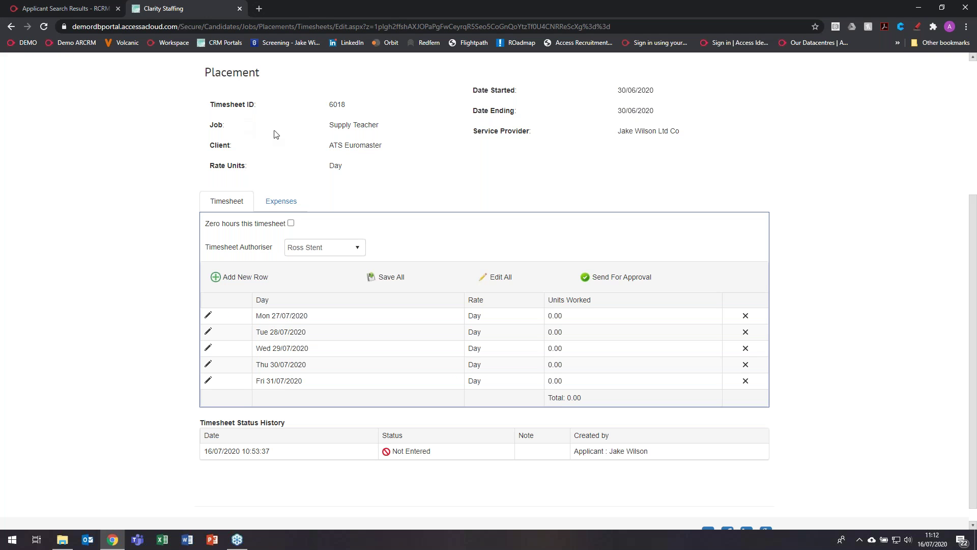
scroll(359, 145, down, 1)
scroll(366, 148, up, 3)
scroll(366, 150, up, 2)
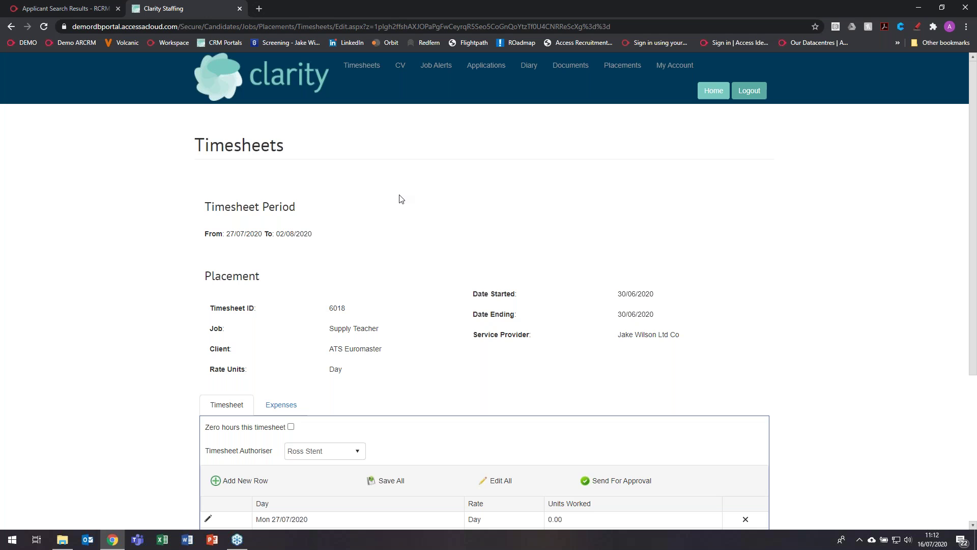
scroll(399, 199, down, 3)
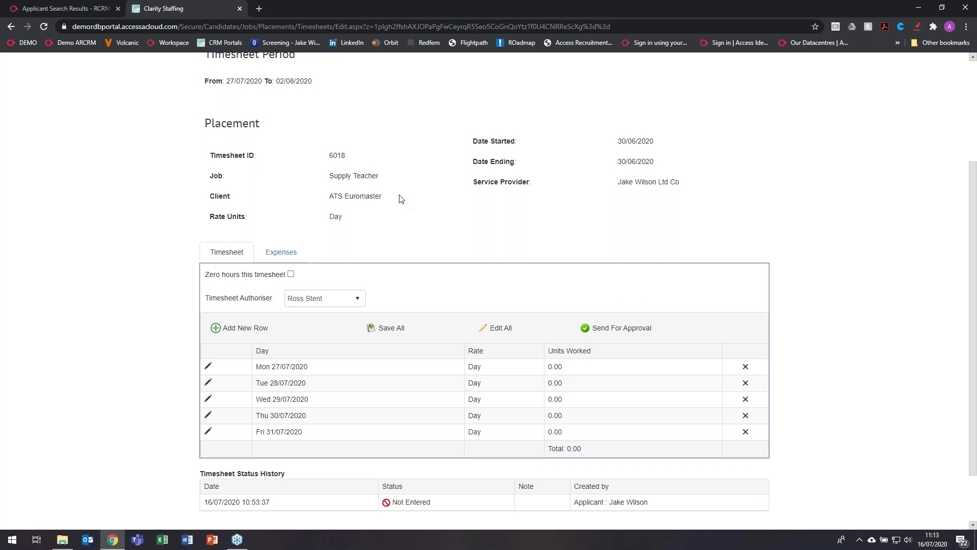
scroll(402, 198, down, 1)
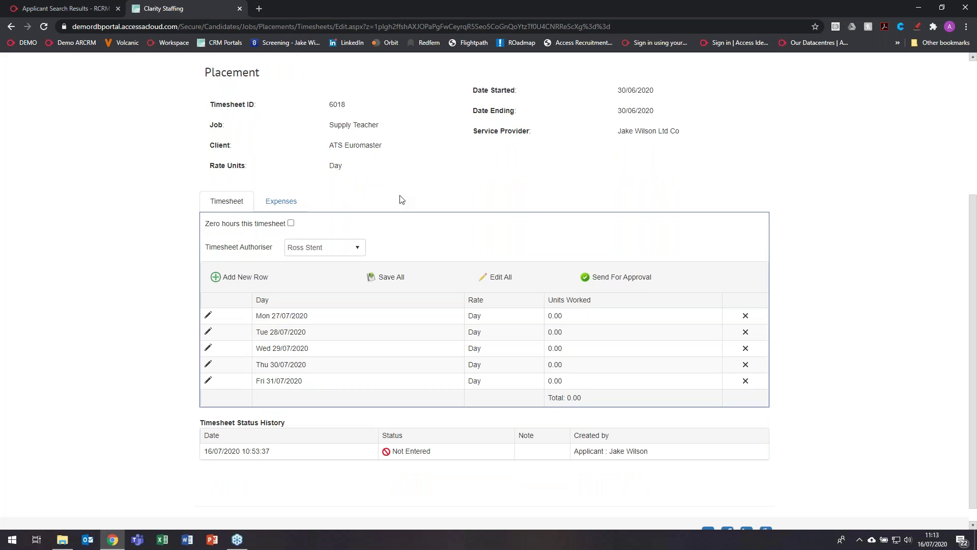
scroll(402, 199, down, 1)
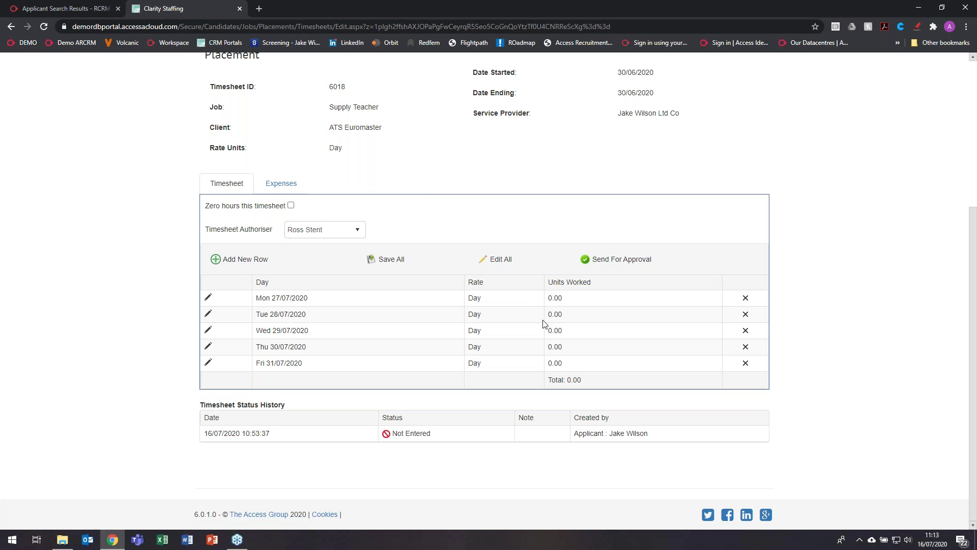
Step: Enter 1 unit worked for each of 27, 28 and 29 July 2020 in the timesheet and send it for approval
click(632, 302)
text(1)
click(636, 327)
text(1)
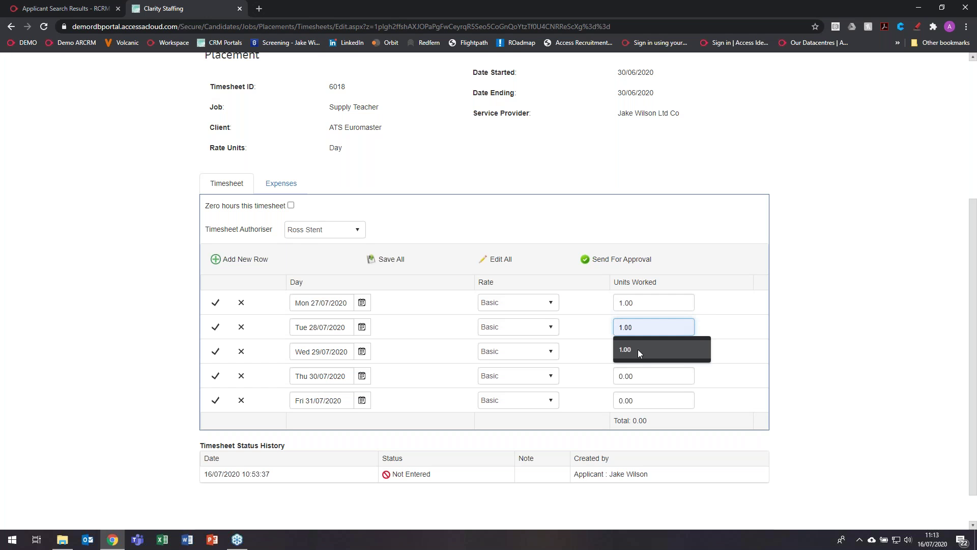
click(639, 351)
click(639, 351)
text(1)
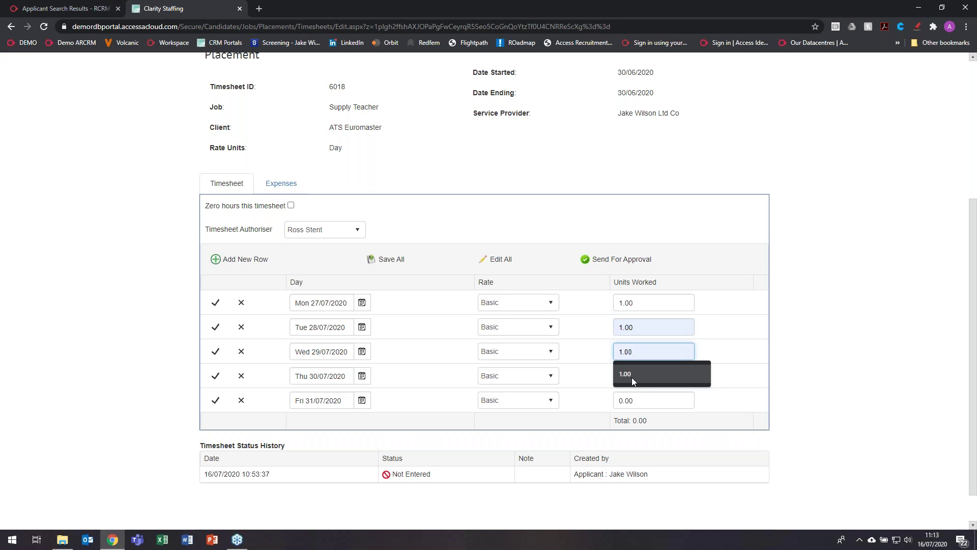
click(664, 336)
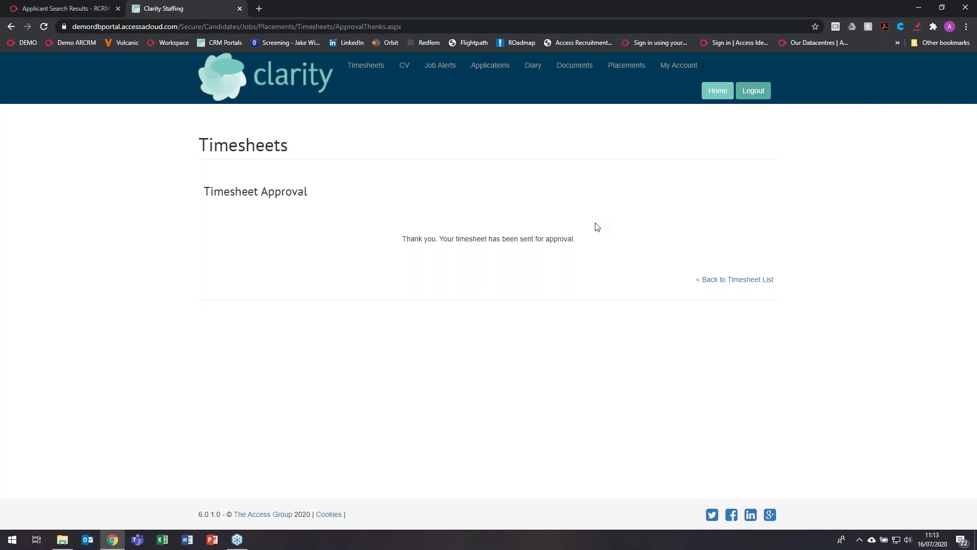
Step: Open the Temp Desk Manager workspace in the CRM and try narrowing the Contract Job Manager widget, returning it to full width
click(71, 9)
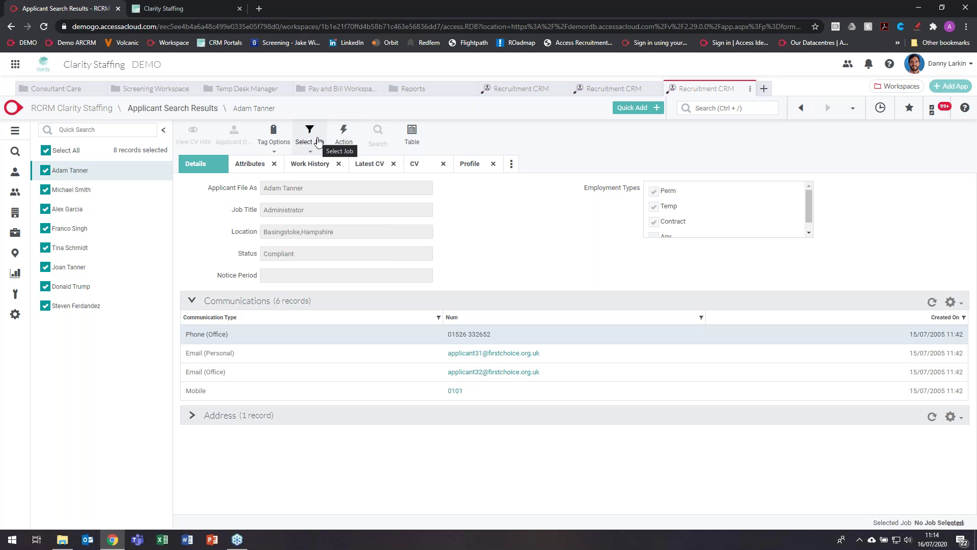
click(262, 89)
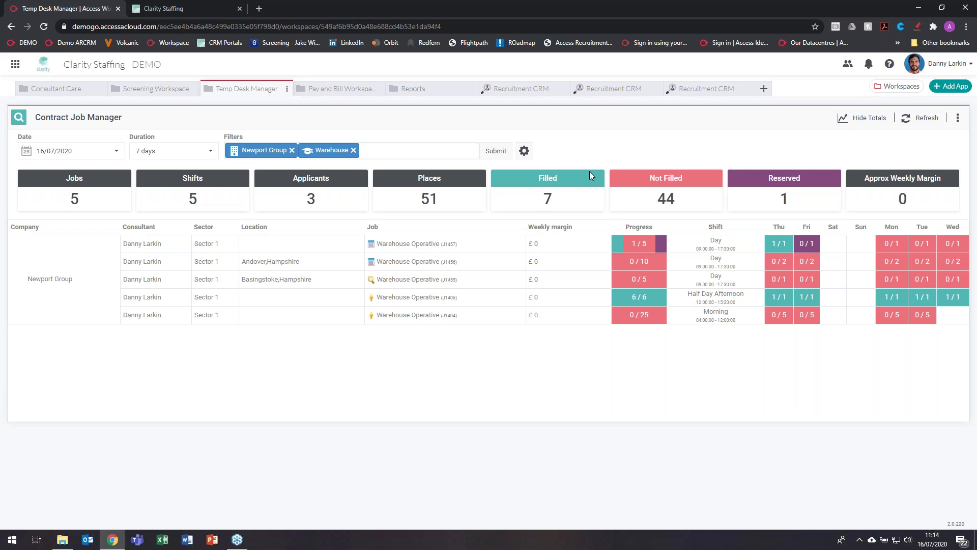
drag(969, 143, 622, 151)
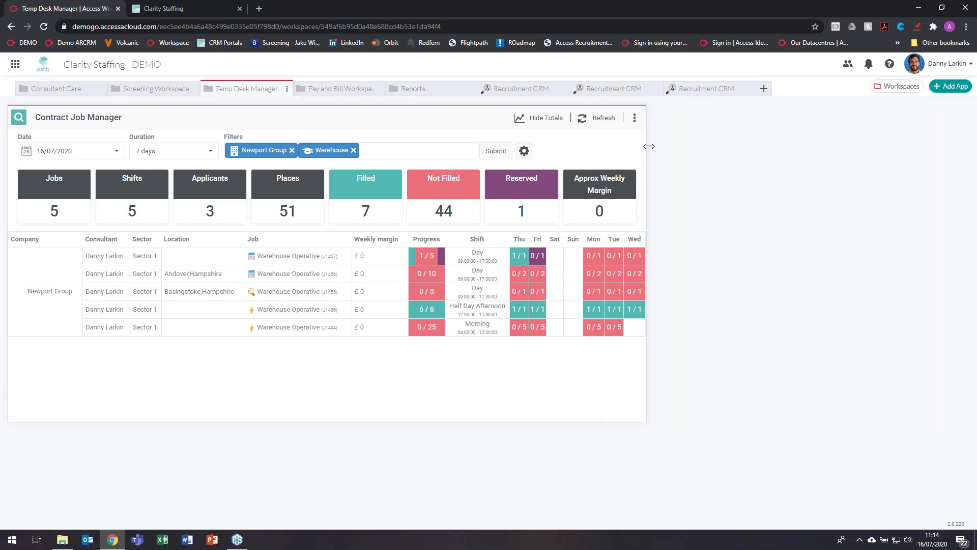
drag(649, 146, 967, 146)
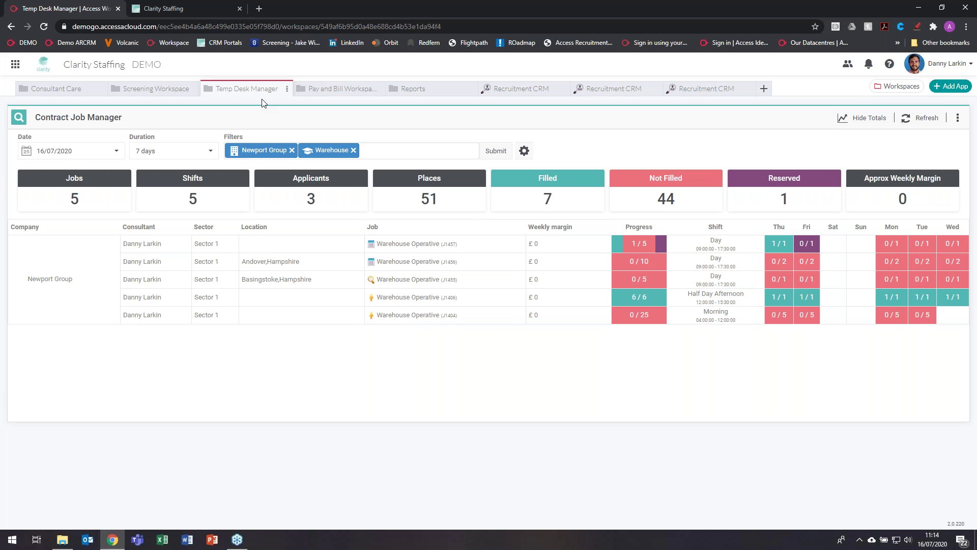
Step: Circle the Temp Desk Manager tab and two Recruitment CRM tabs with the page marker, and close the drawing tool
click(918, 27)
mouse_move(206, 76)
mouse_down()
mouse_move(280, 84)
mouse_move(232, 77)
mouse_up()
mouse_move(517, 73)
mouse_down()
mouse_move(565, 96)
mouse_move(503, 87)
mouse_up()
drag(611, 78, 632, 81)
click(944, 154)
Step: Look through the three open Recruitment CRM sessions, from the new client form to the applicant search results
click(529, 93)
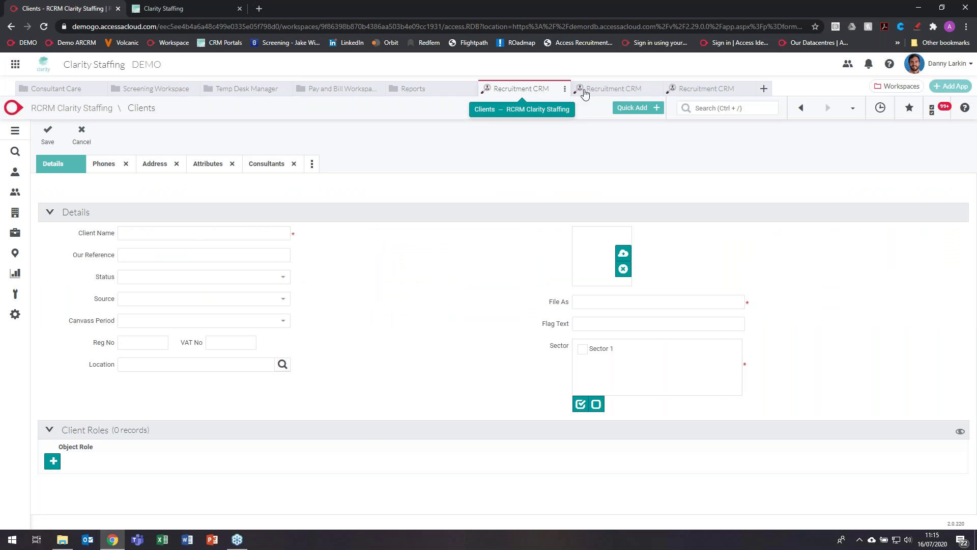
click(611, 89)
click(684, 90)
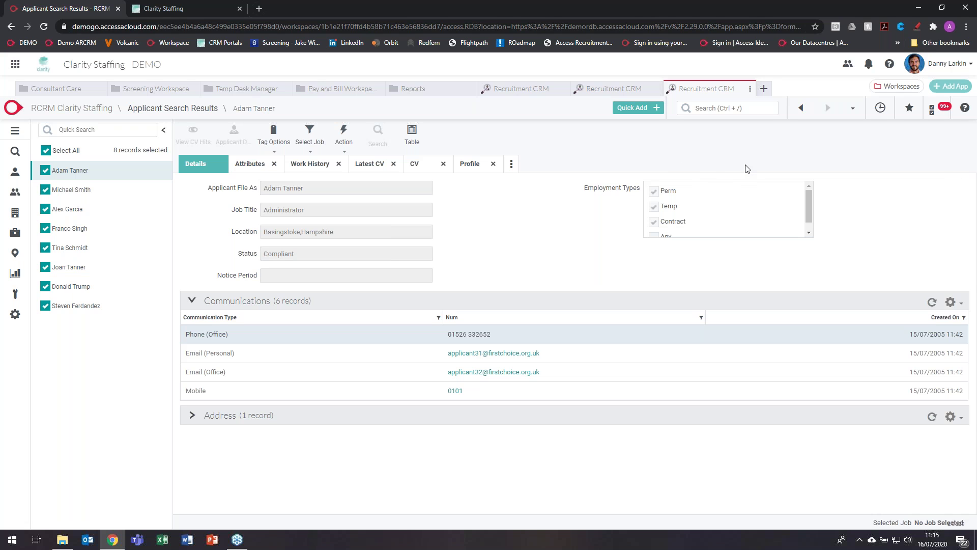
Step: Draw a red outline around the RCRM CV Dropzone in the Consultant Care workspace, and close the drawing tool
click(78, 85)
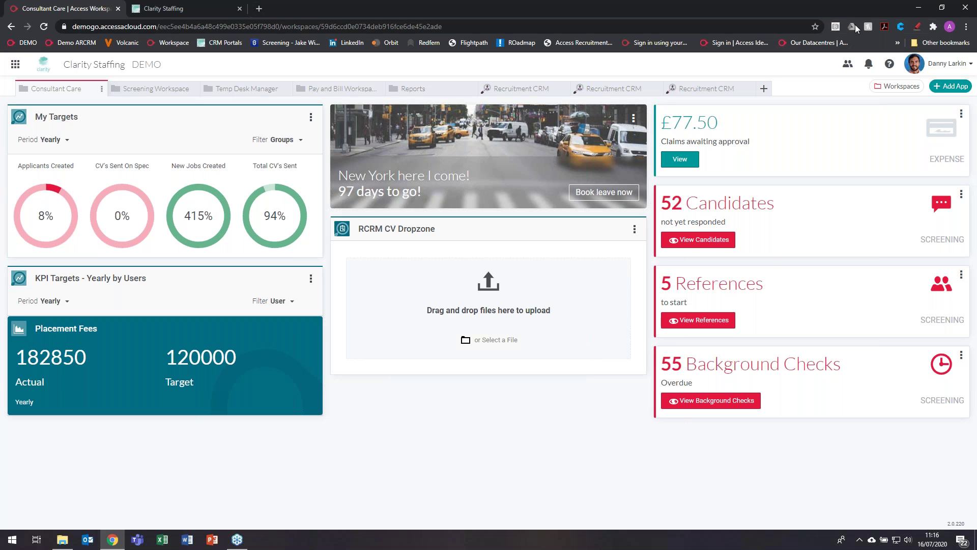
click(917, 26)
mouse_move(330, 216)
mouse_down()
mouse_move(349, 407)
mouse_move(716, 231)
mouse_move(340, 209)
mouse_up()
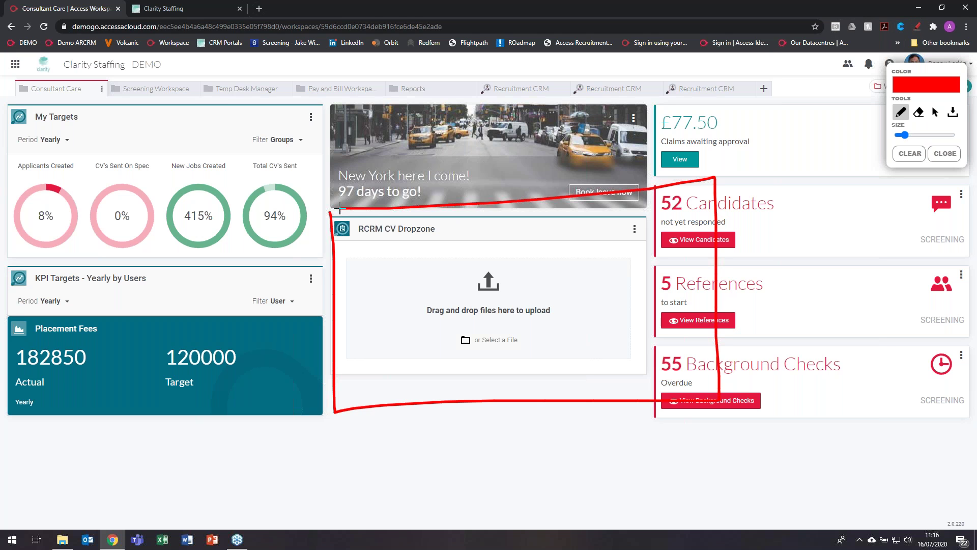
click(944, 153)
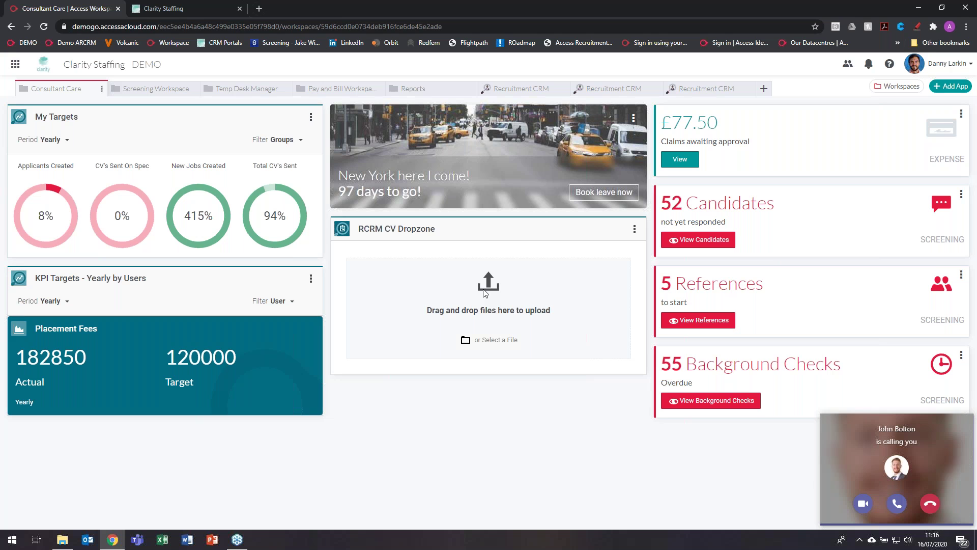
Step: Decline the incoming call and review the hubs, monitoring and timesheet widgets in the Pay and Bill workspace
click(931, 505)
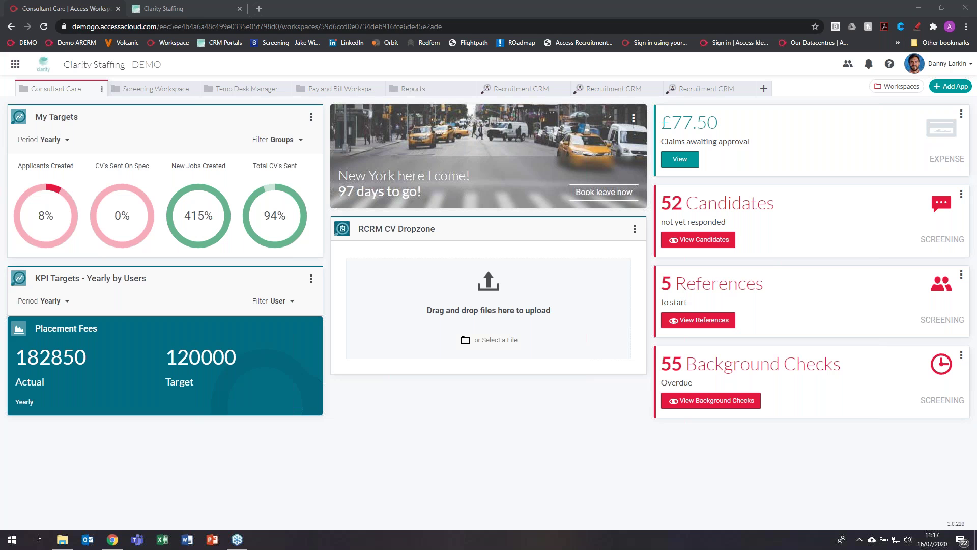
click(351, 91)
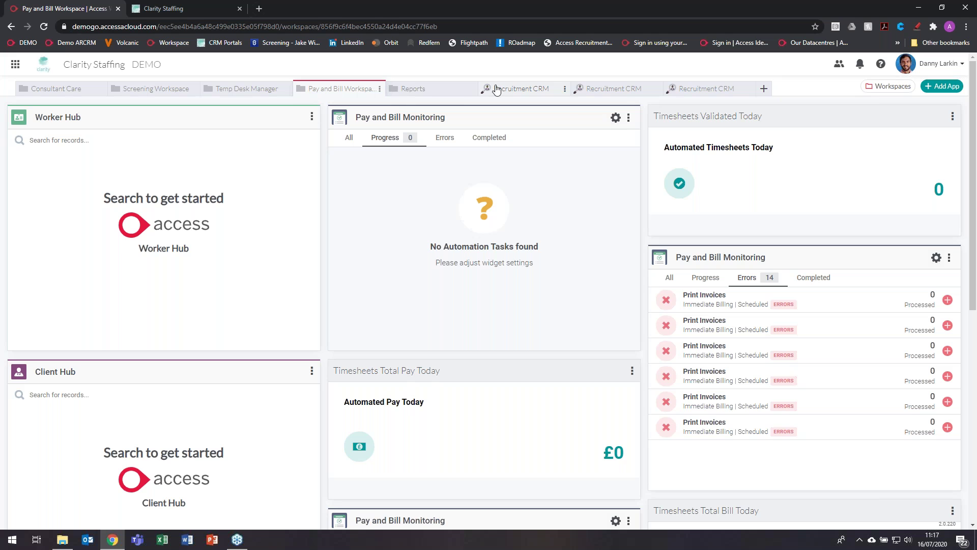
scroll(761, 251, down, 4)
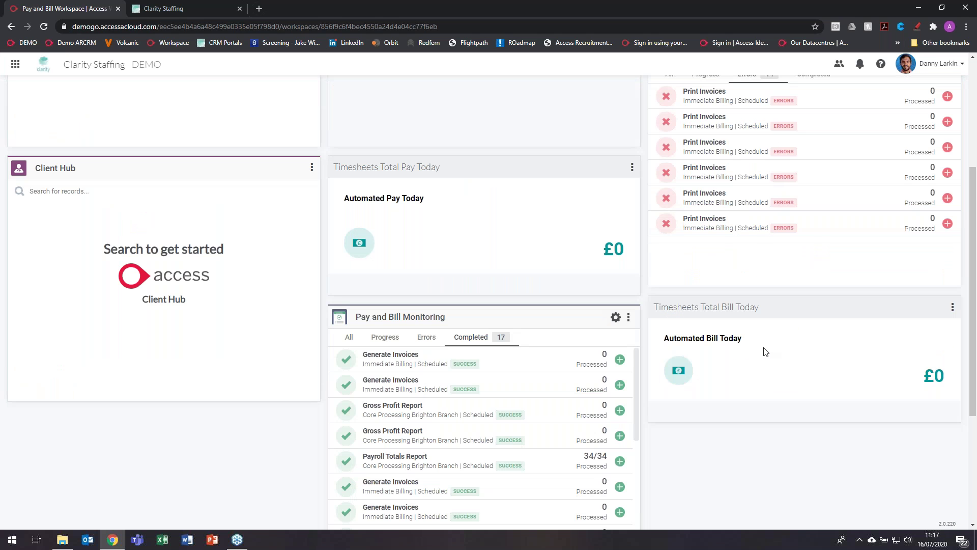
scroll(766, 346, up, 4)
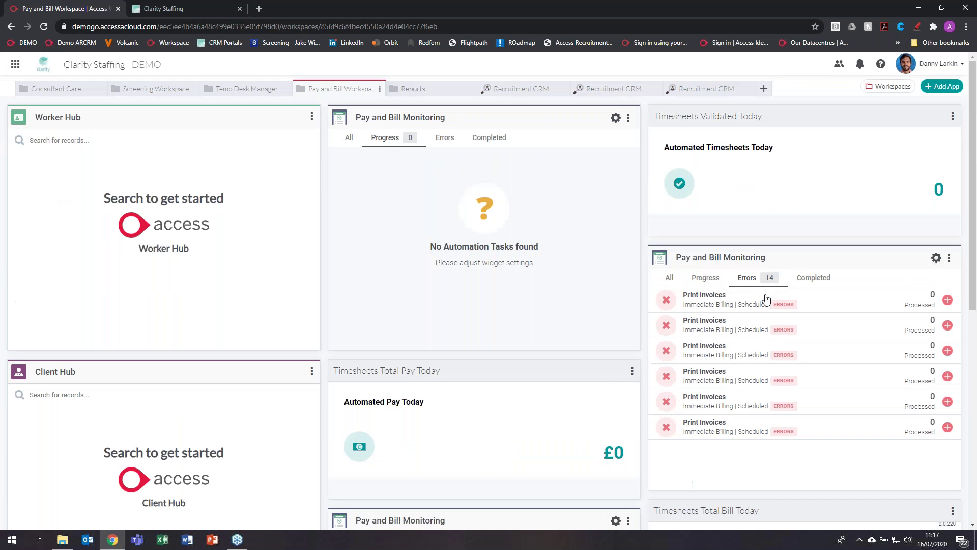